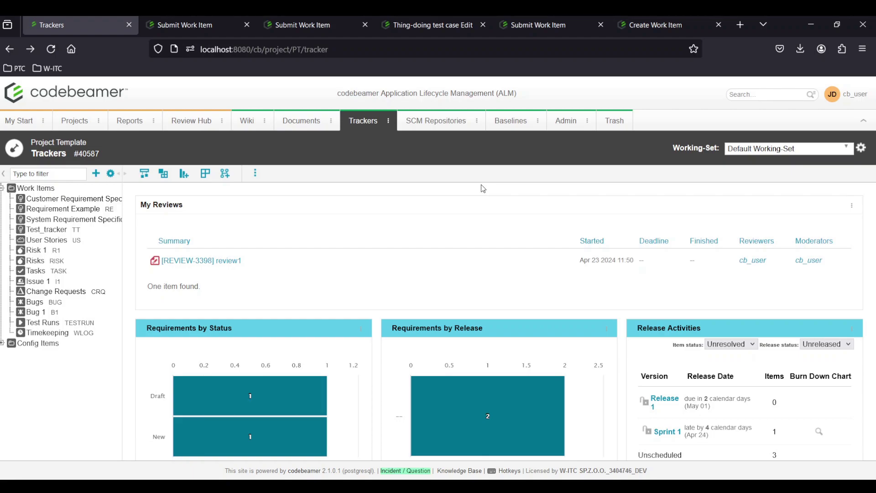
Step: Start a new tracker, then show the blank Requirement Example Submit Work Item form
left_click(96, 174)
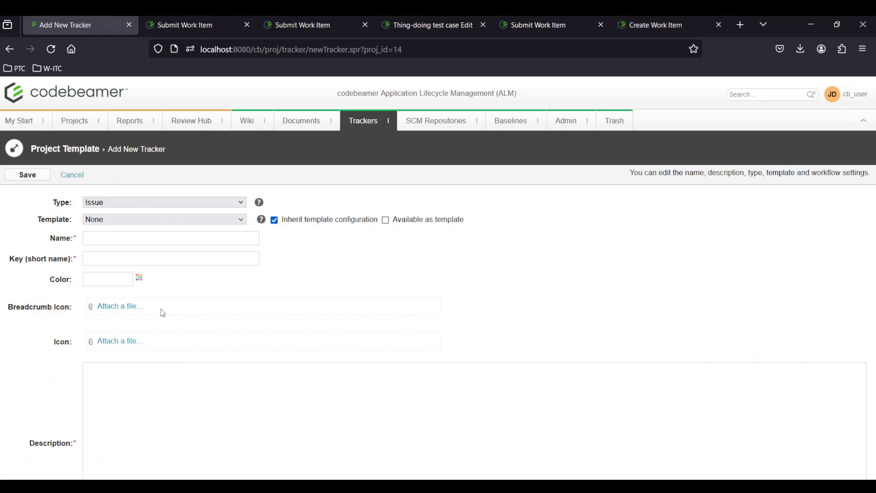
left_click(191, 25)
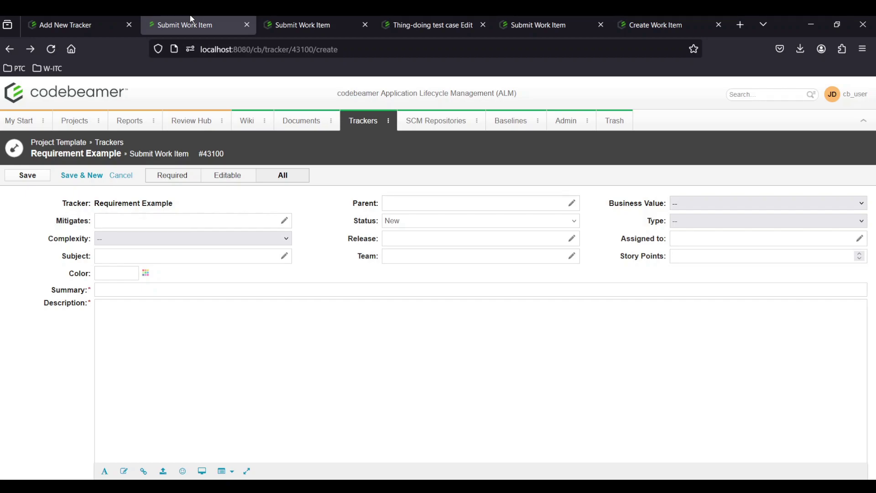
scroll(221, 205, "down", 1)
scroll(221, 226, "up", 1)
scroll(220, 242, "down", 1)
Step: Show the blank Risks Submit Work Item form and review its fields
left_click(318, 20)
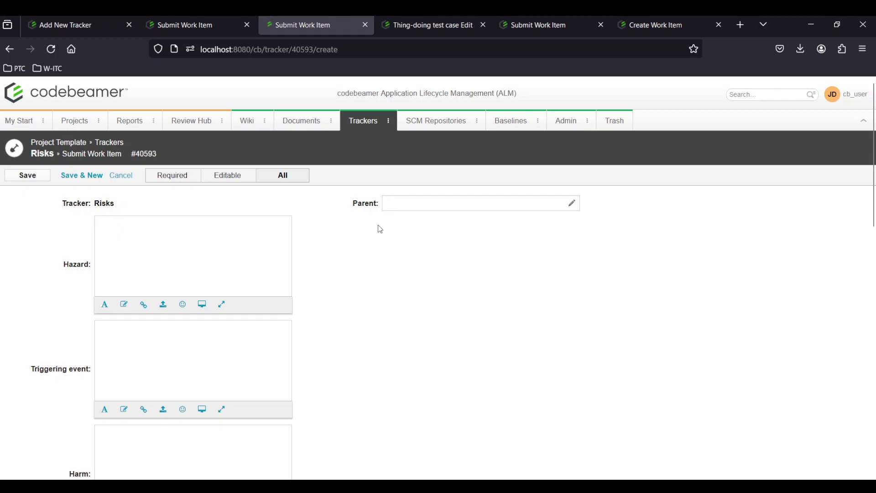
scroll(378, 225, "down", 2)
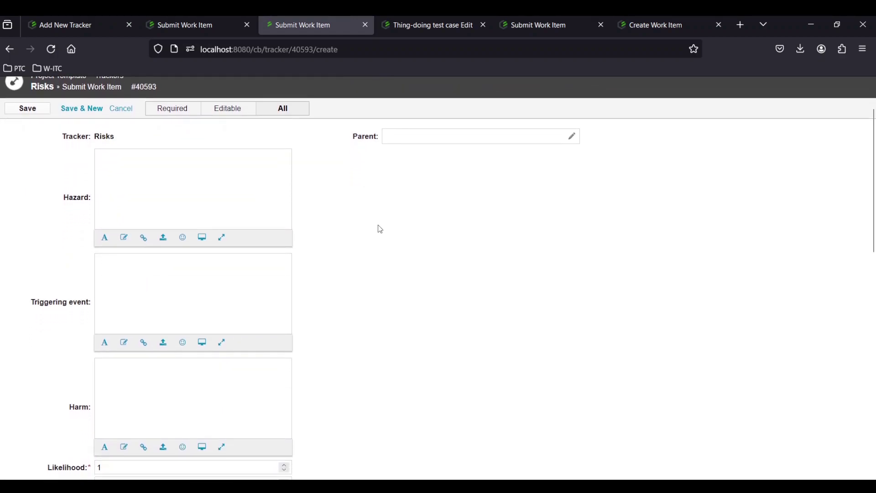
scroll(379, 225, "down", 2)
scroll(379, 225, "down", 1)
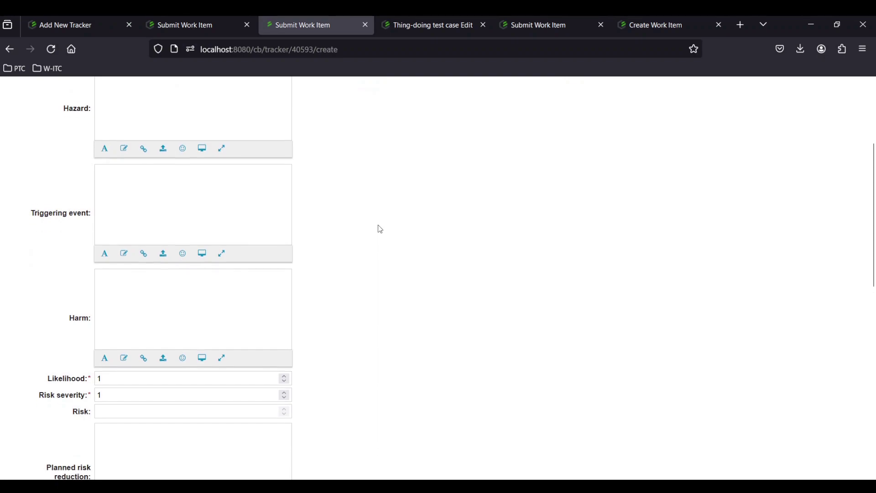
scroll(379, 225, "down", 2)
scroll(378, 225, "down", 1)
scroll(378, 225, "down", 1)
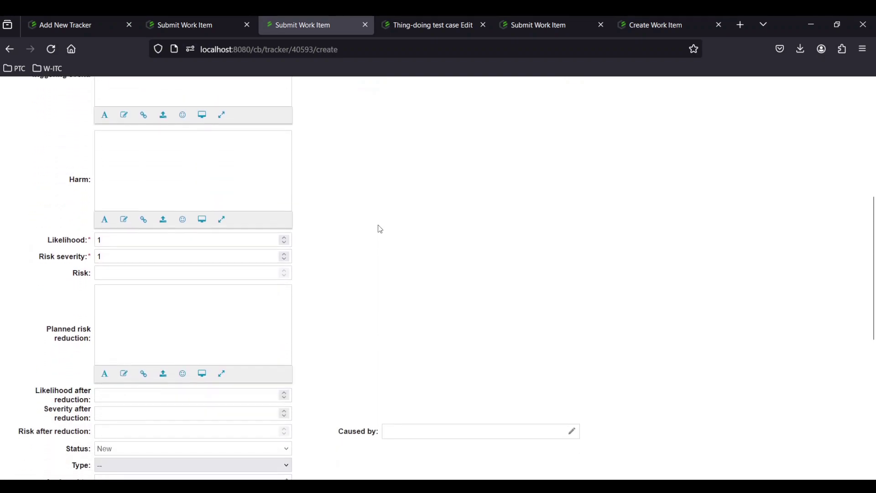
scroll(378, 225, "down", 3)
scroll(378, 225, "down", 3)
scroll(378, 225, "down", 1)
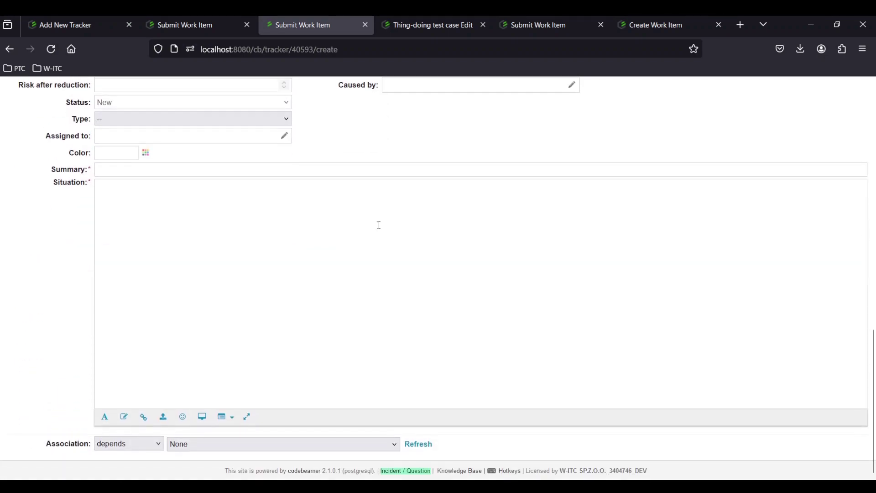
Step: Show the edit form for test case #3456, 'Thing-doing test case'
left_click(432, 25)
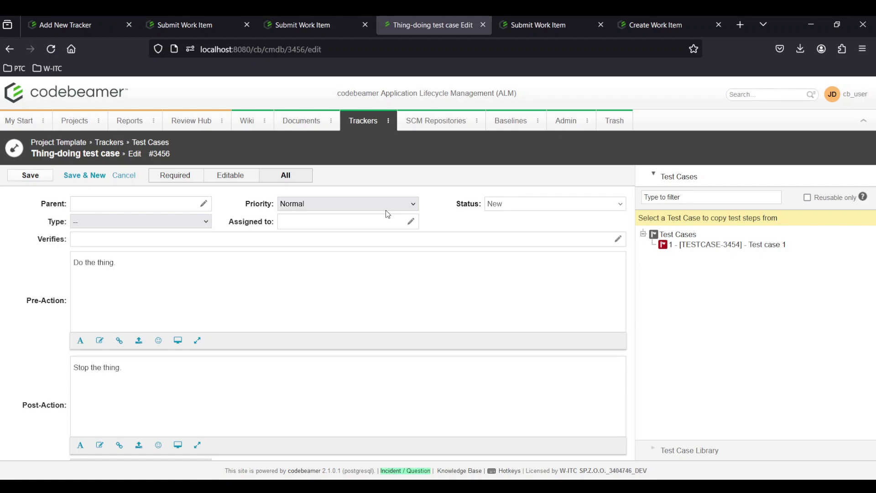
scroll(386, 211, "down", 3)
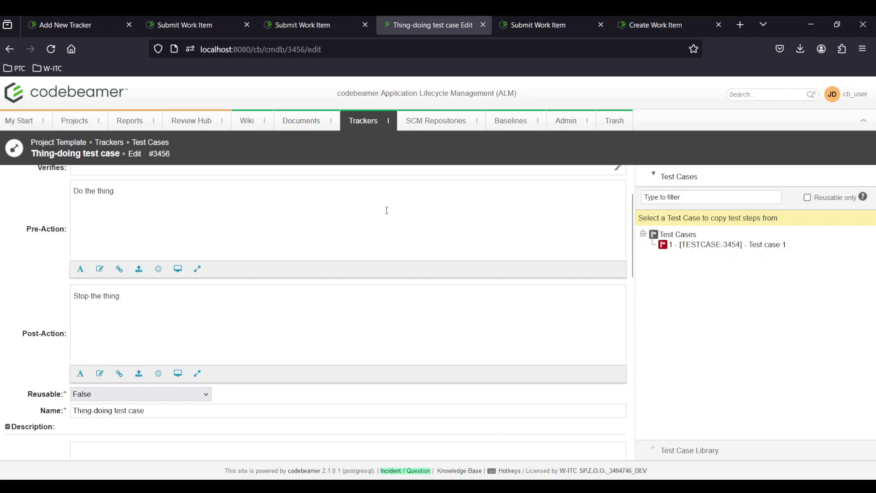
scroll(386, 210, "down", 2)
scroll(386, 210, "down", 1)
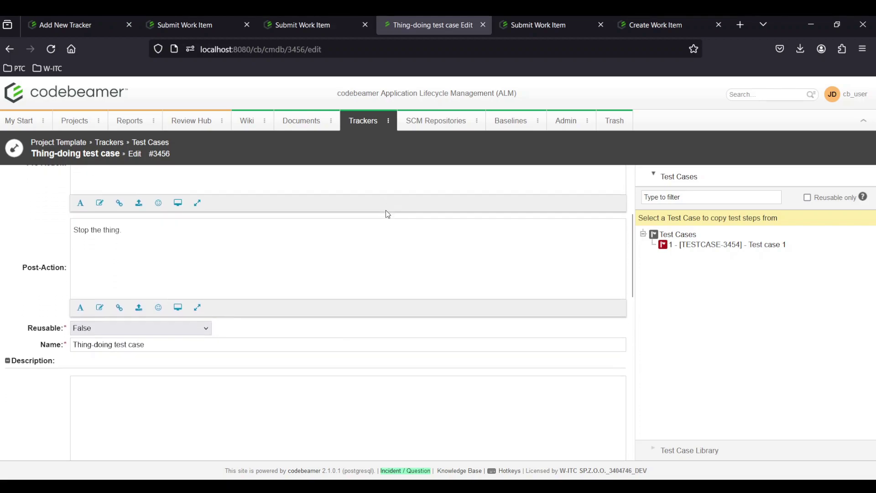
scroll(385, 210, "down", 1)
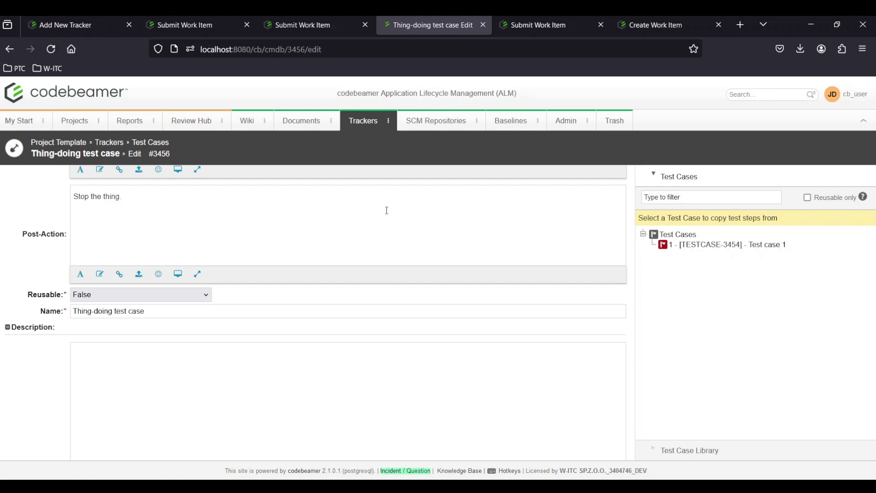
scroll(387, 211, "down", 1)
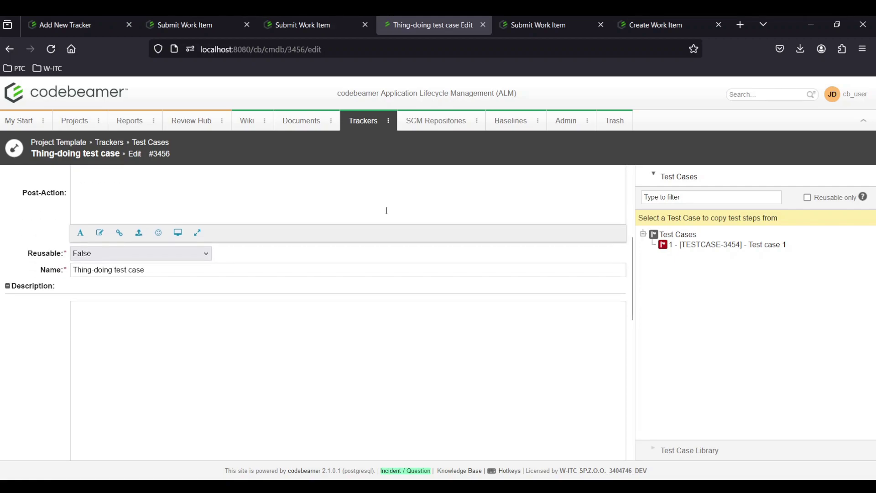
Step: Show the blank Bugs Submit Work Item form
left_click(524, 24)
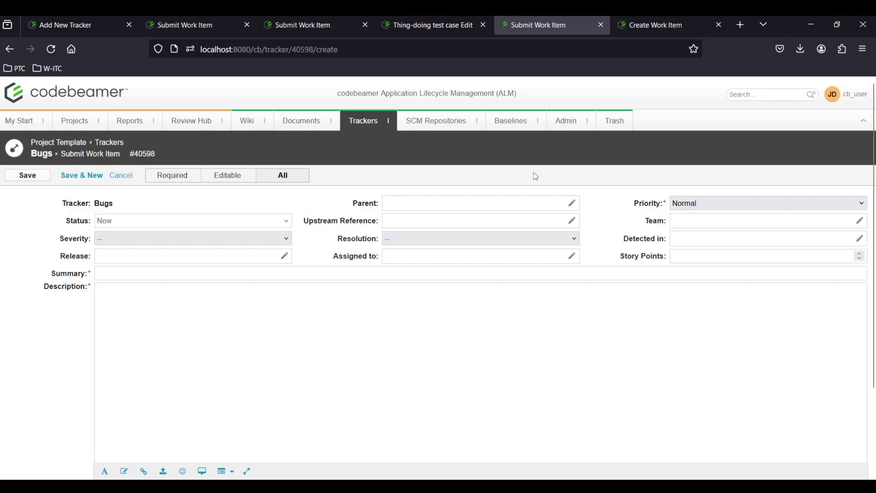
Step: Go back to the empty Add New Tracker form for Project Template
left_click(78, 24)
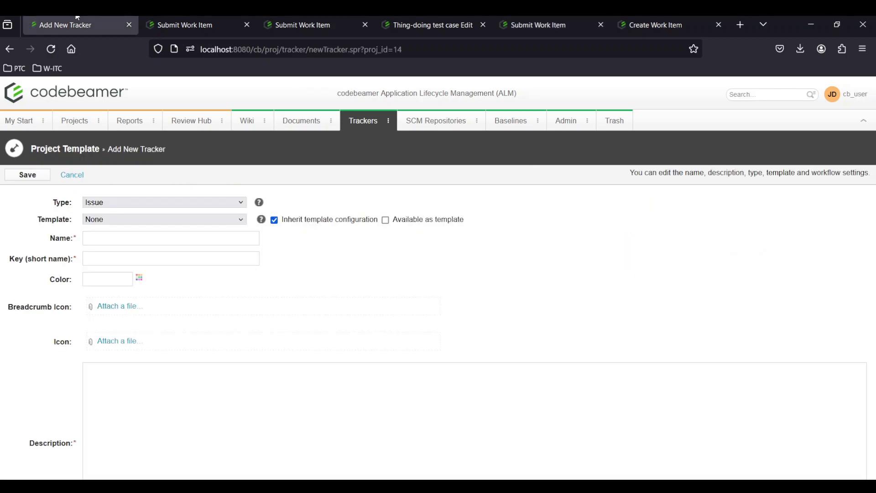